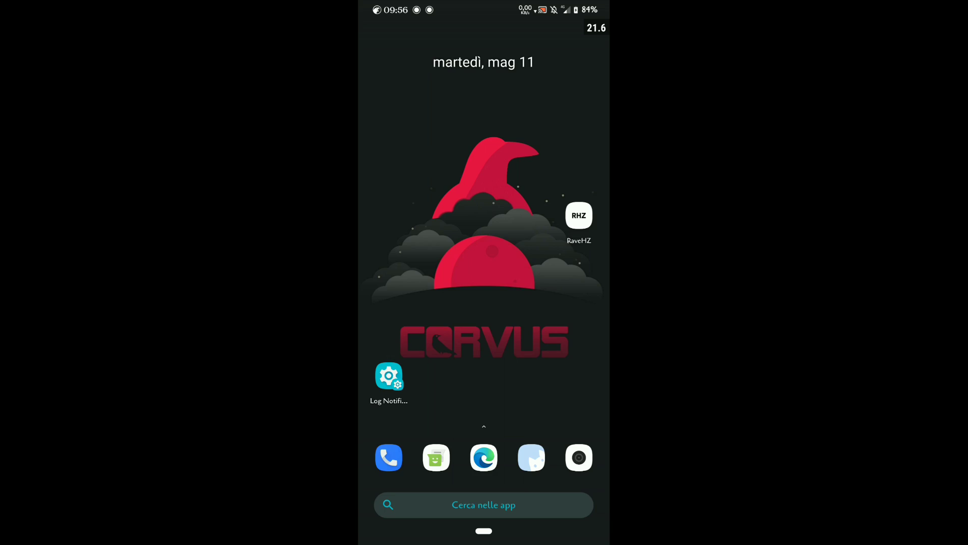
# Check 60 fps in TestUFO, lower the refresh rate to 55 Hz in Rave Hz helper, and re-check in TestUFO
pyautogui.click(483, 458)
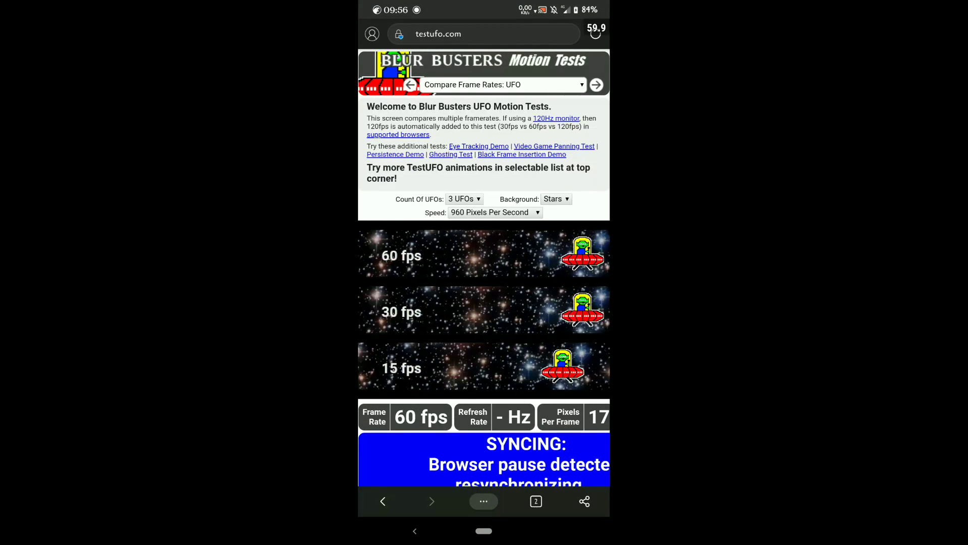
pyautogui.moveTo(483, 530); pyautogui.dragTo(483, 378)
pyautogui.click(578, 214)
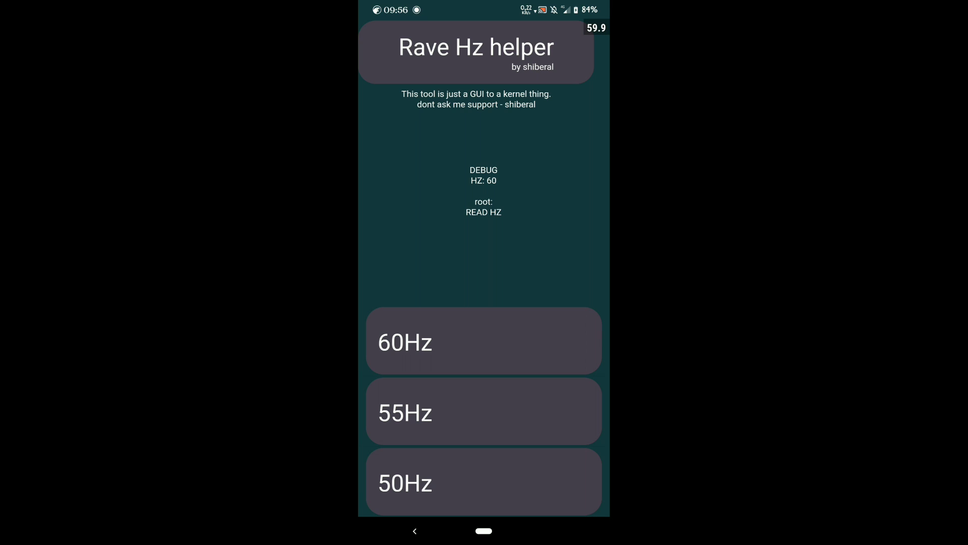
pyautogui.click(484, 410)
pyautogui.moveTo(484, 531); pyautogui.dragTo(483, 378)
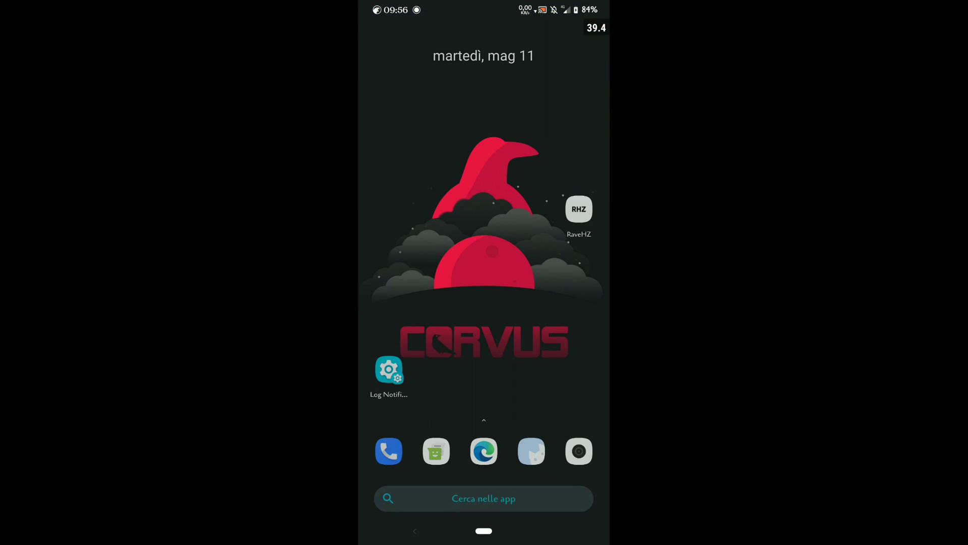
pyautogui.click(484, 451)
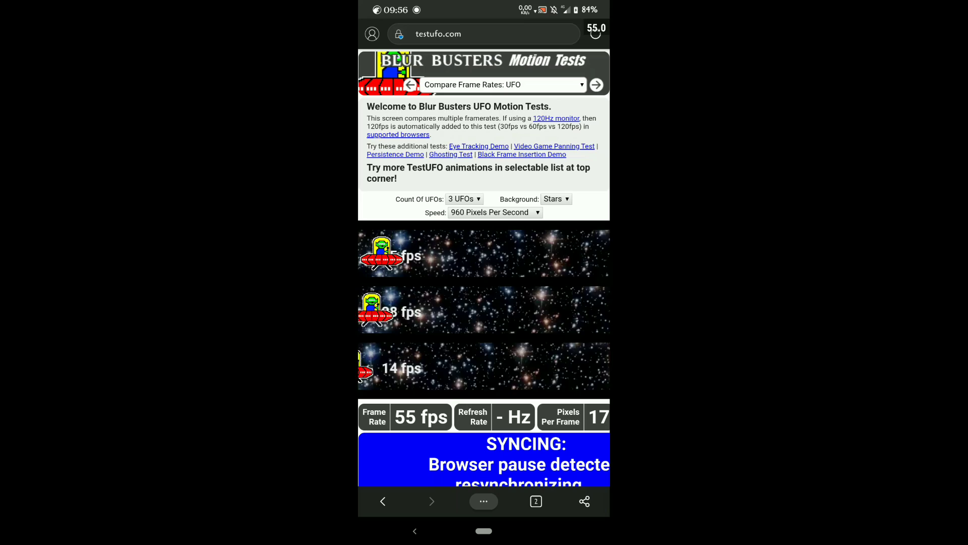
# Lower the refresh rate to 50 Hz in Rave Hz helper and reopen TestUFO to verify
pyautogui.moveTo(484, 531); pyautogui.dragTo(483, 378)
pyautogui.click(578, 214)
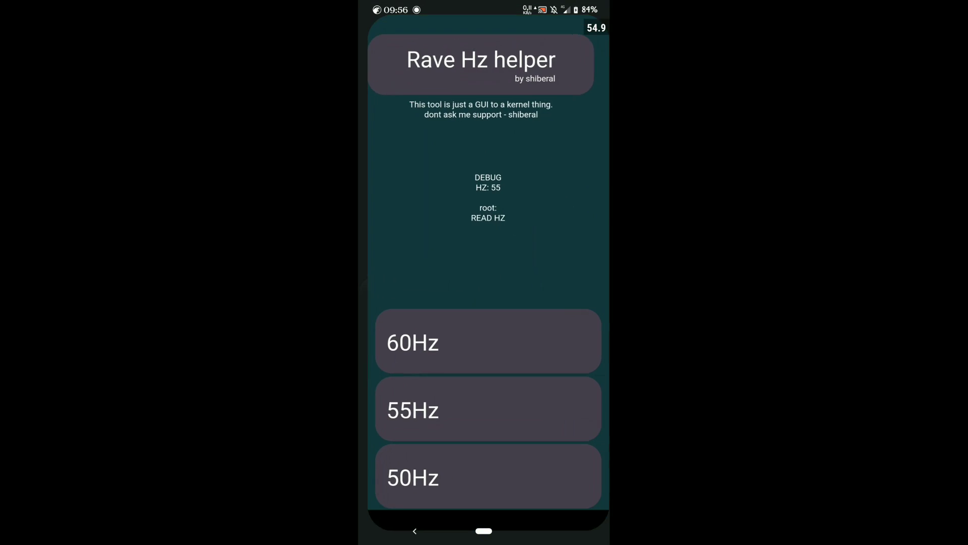
pyautogui.click(476, 480)
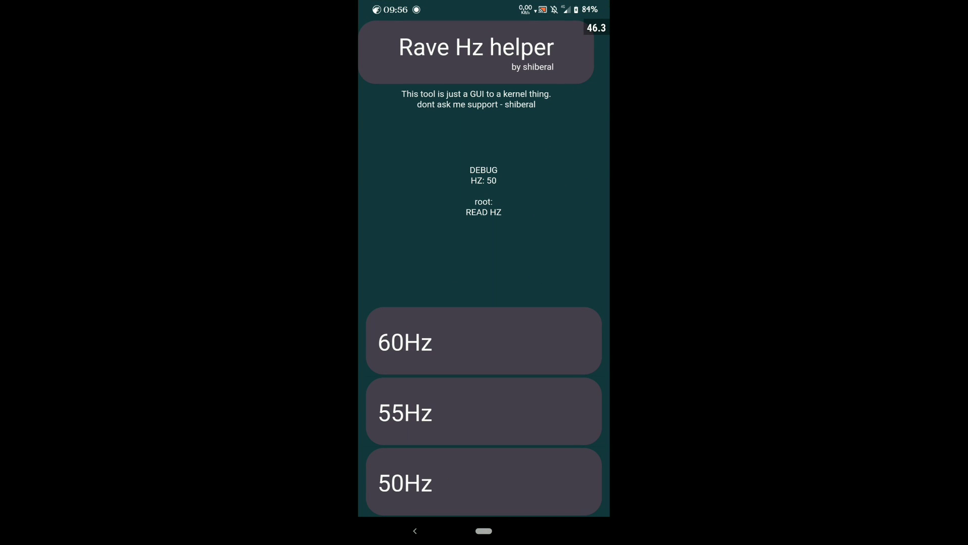
pyautogui.moveTo(483, 531); pyautogui.dragTo(483, 378)
pyautogui.click(484, 454)
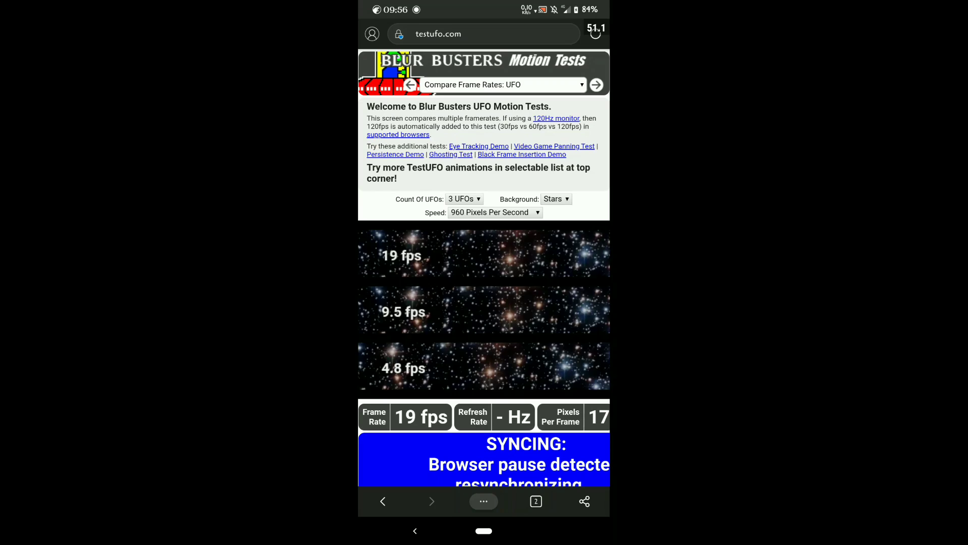